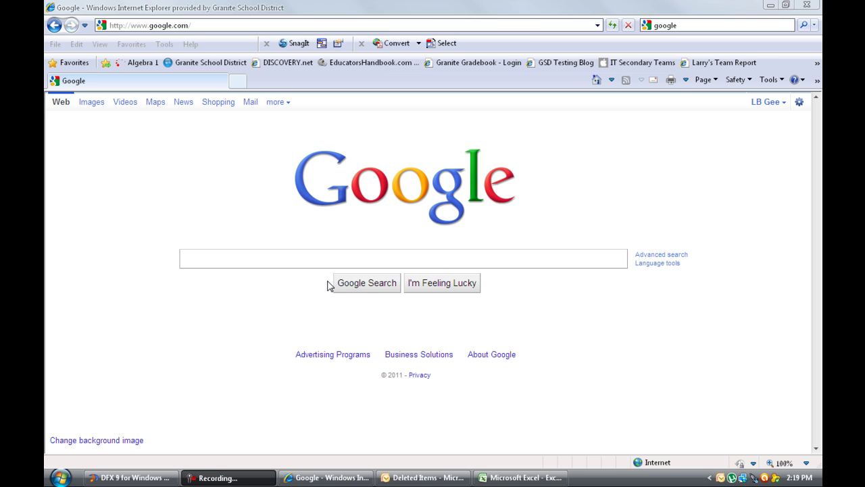
# - Search Google for the teacher's math page and open its home page on home.comcast.net
pyautogui.click(320, 261)
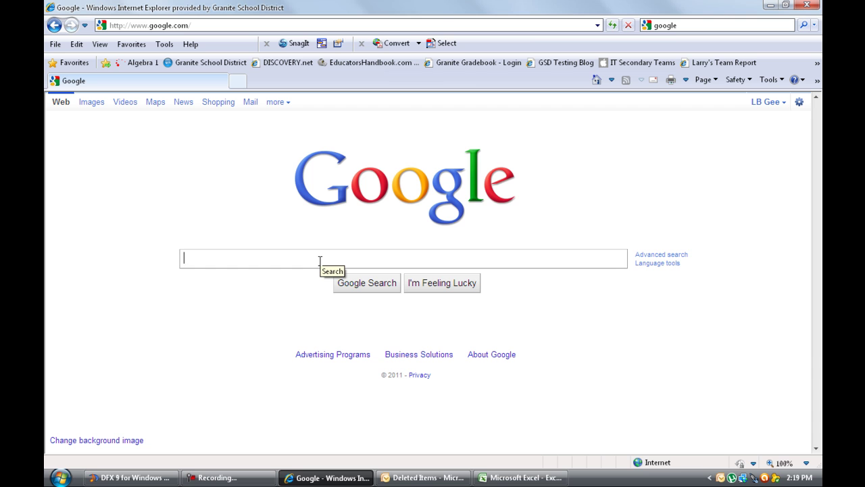
pyautogui.write('mr gees ')
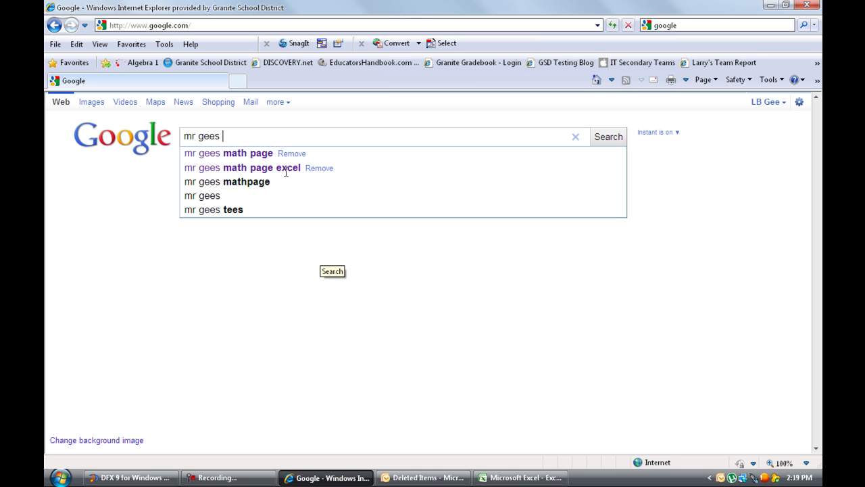
pyautogui.write('math')
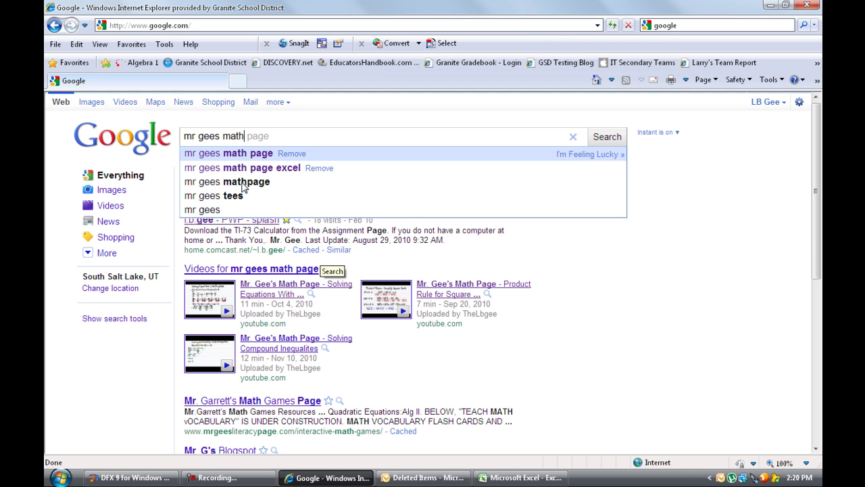
pyautogui.moveTo(244, 187)
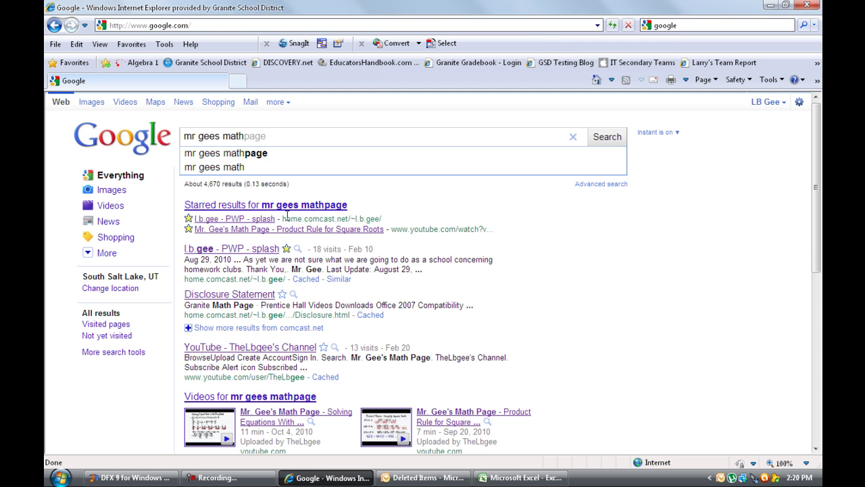
pyautogui.click(219, 250)
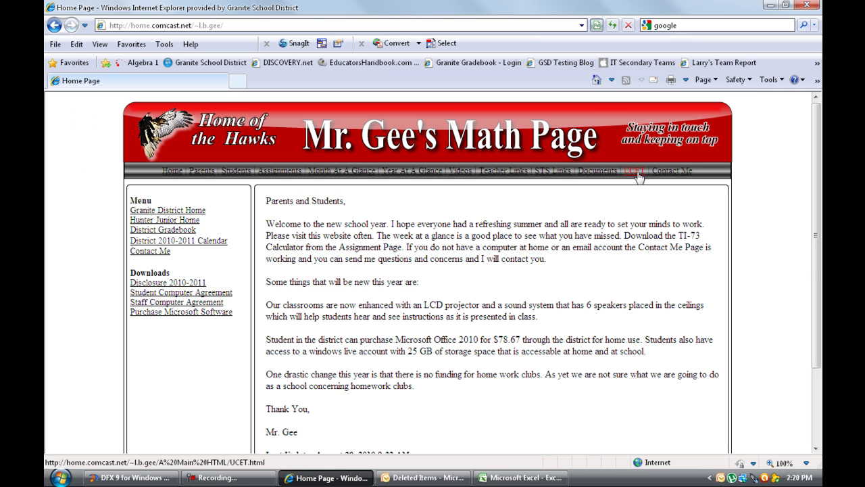
# - Open the math site's UCET page and maximize its new browser window
pyautogui.click(637, 173)
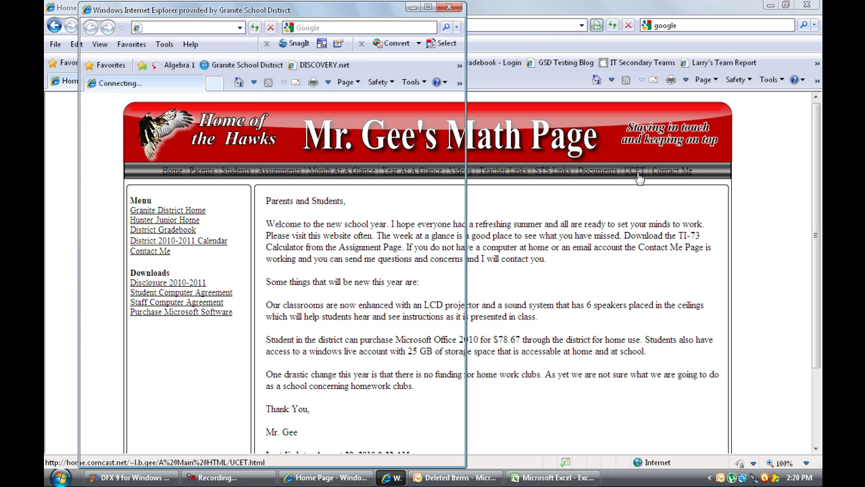
pyautogui.click(429, 7)
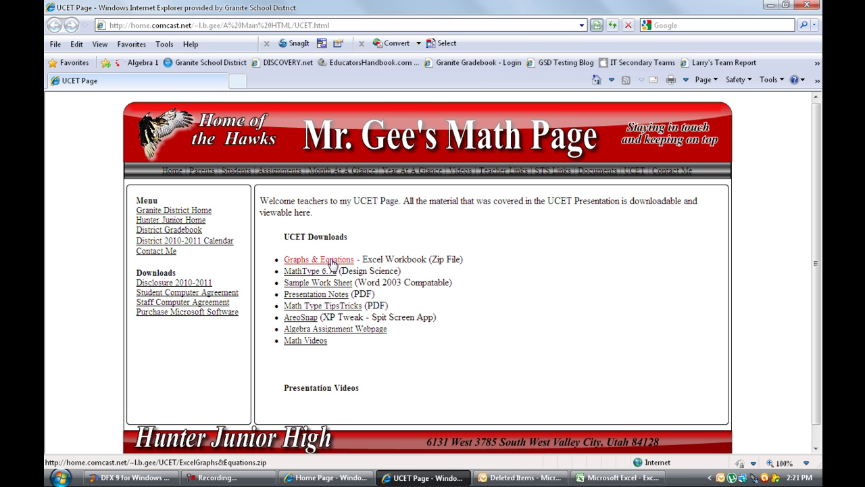
# - Switch to the Excel Graphs & Equations workbook and examine the number line and coordinate grid on the Graphs sheet
pyautogui.click(625, 480)
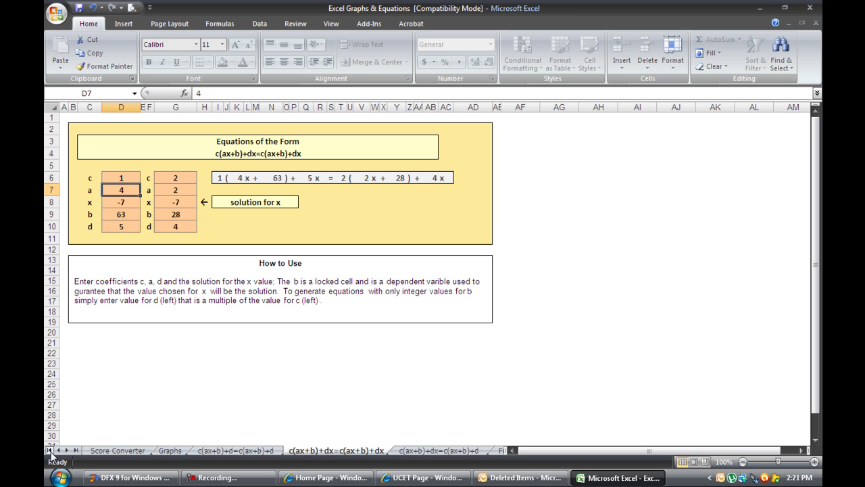
pyautogui.click(162, 450)
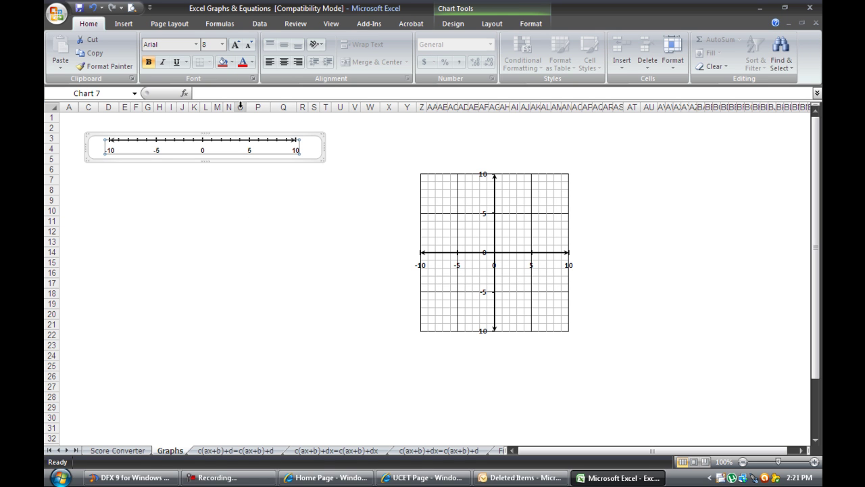
pyautogui.click(205, 133)
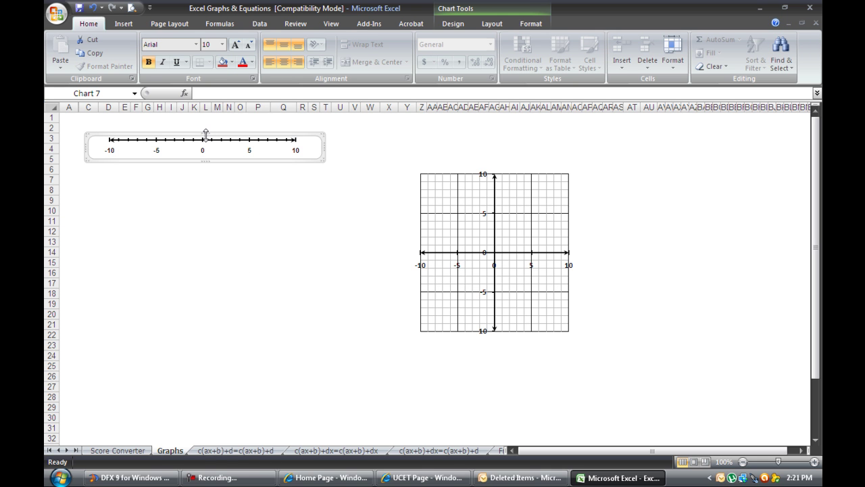
pyautogui.click(440, 211)
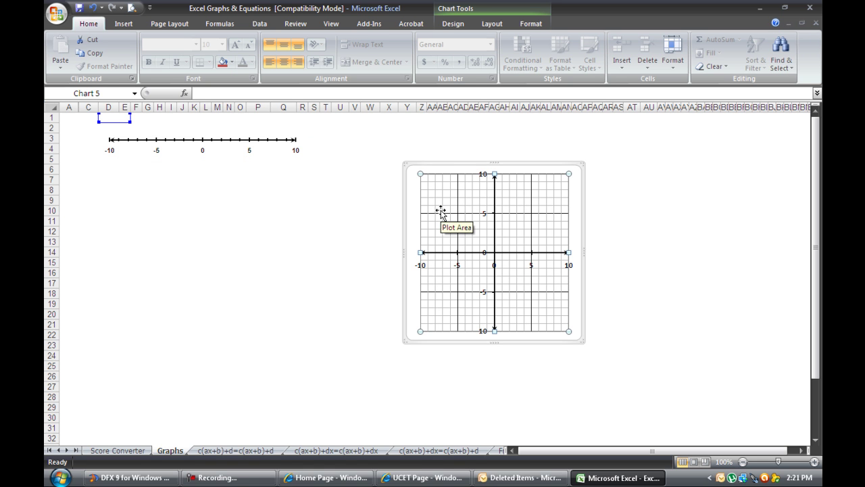
pyautogui.click(221, 138)
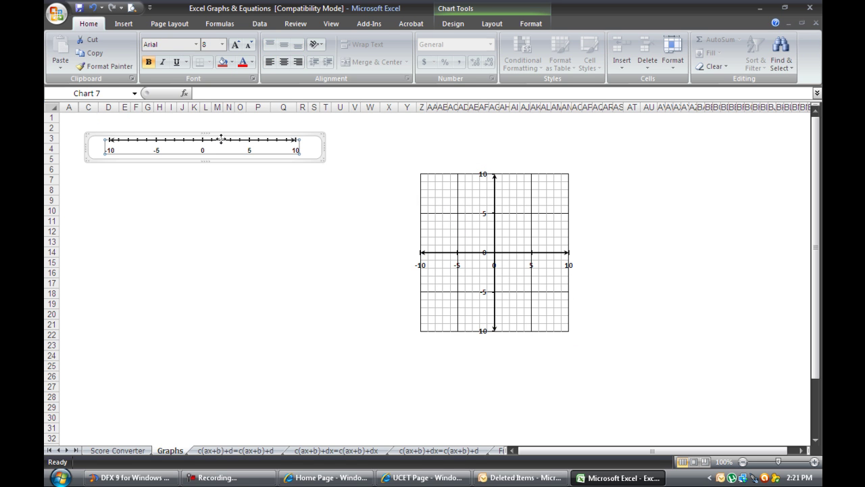
pyautogui.click(487, 213)
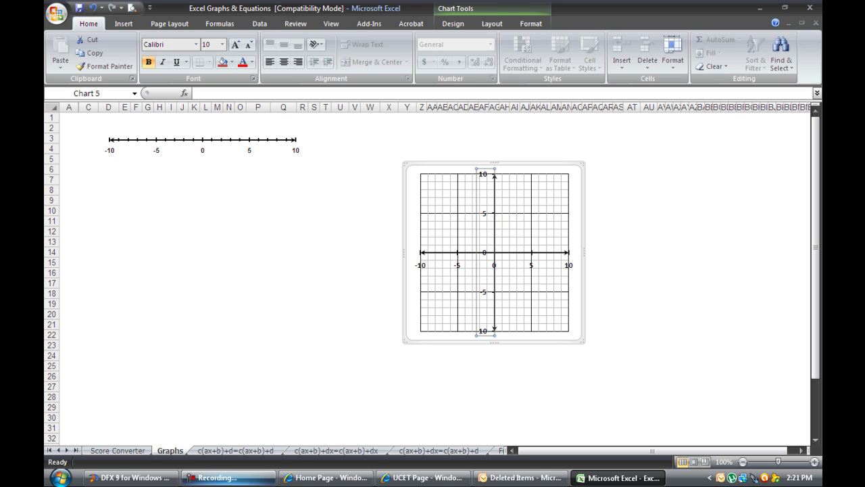
# - Examine the left and right coefficient columns on the c(ax+b)+d=c(ax+b)+d sheet
pyautogui.click(238, 450)
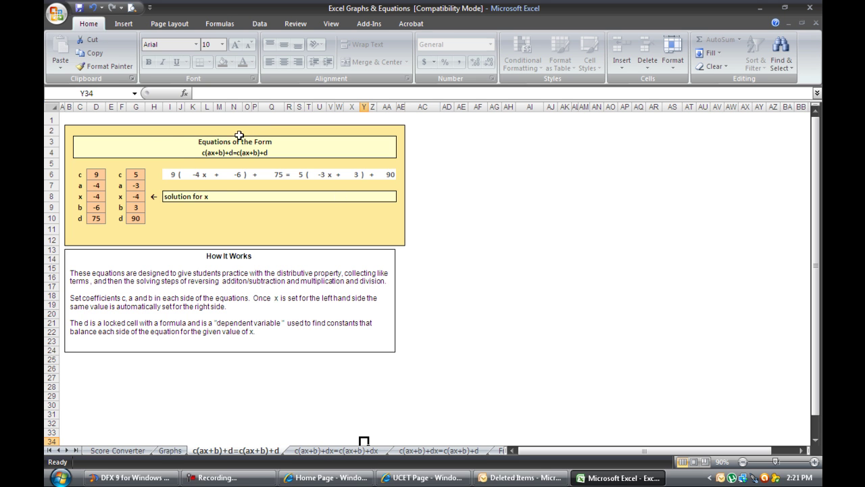
pyautogui.moveTo(97, 173); pyautogui.dragTo(96, 215)
pyautogui.moveTo(145, 177); pyautogui.dragTo(135, 216)
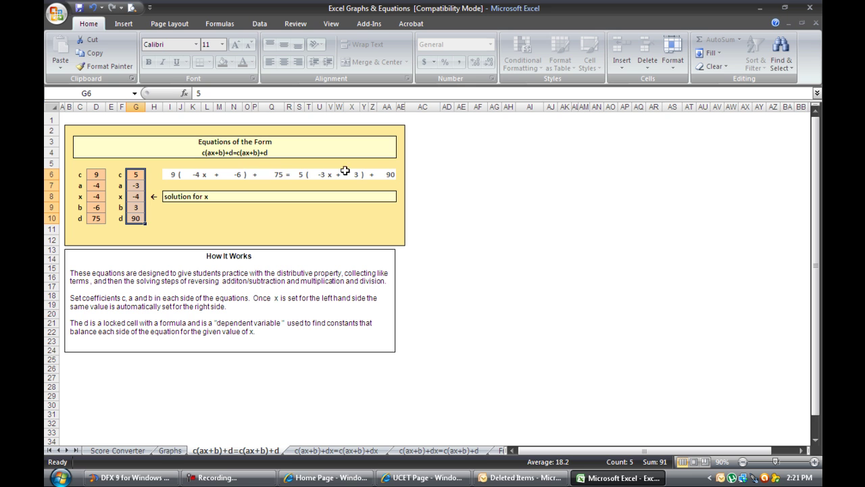
# - Widen the How It Works text box to line up with the edge of the yellow equation panel
pyautogui.click(203, 254)
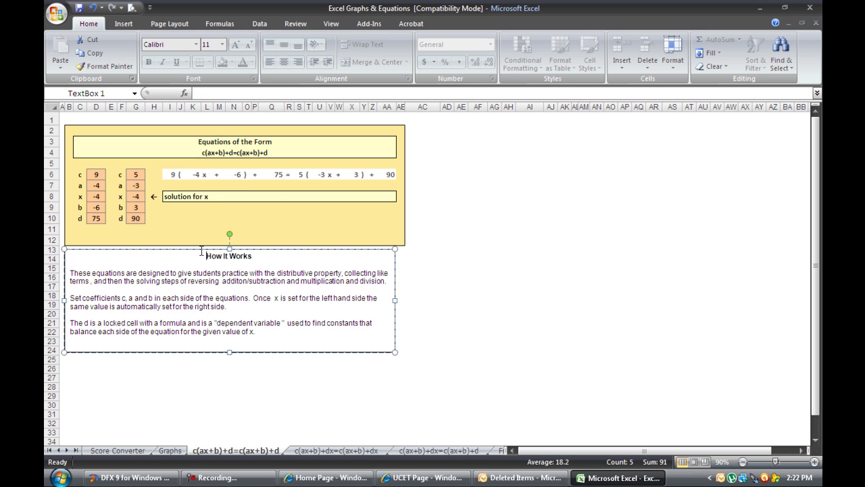
pyautogui.moveTo(203, 253); pyautogui.dragTo(277, 338)
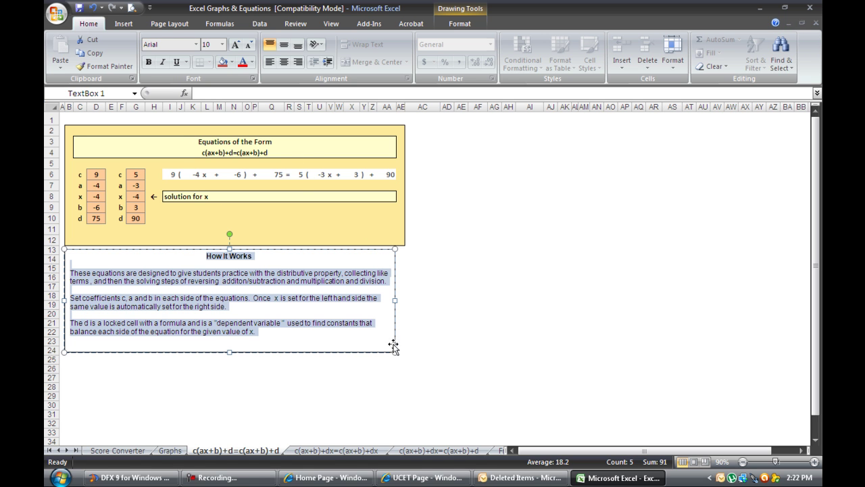
pyautogui.click(397, 299)
pyautogui.moveTo(408, 299); pyautogui.dragTo(406, 300)
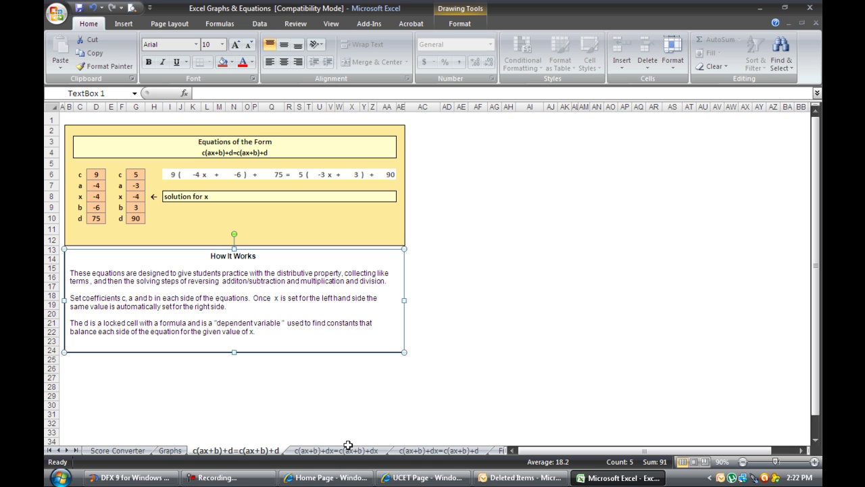
# - Review the equation generator sheets from c(ax+b)+dx=c(ax+b)+dx through Fractional Equations to Compound Inequalities
pyautogui.click(347, 449)
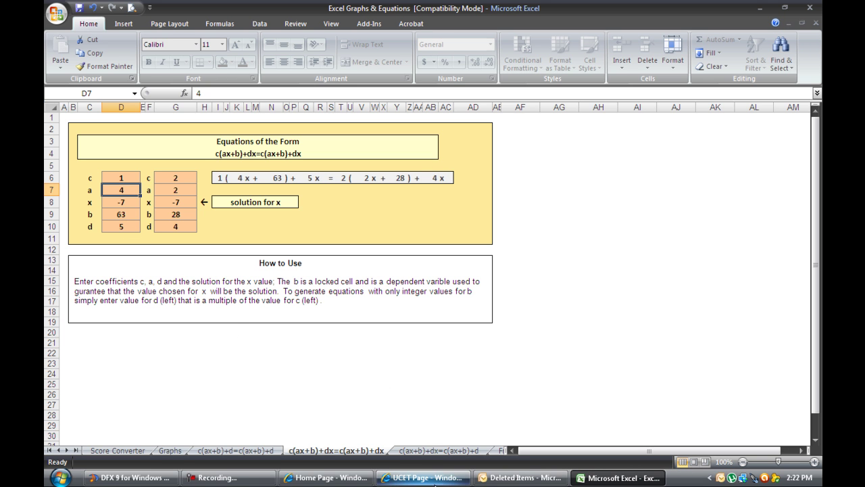
pyautogui.click(429, 453)
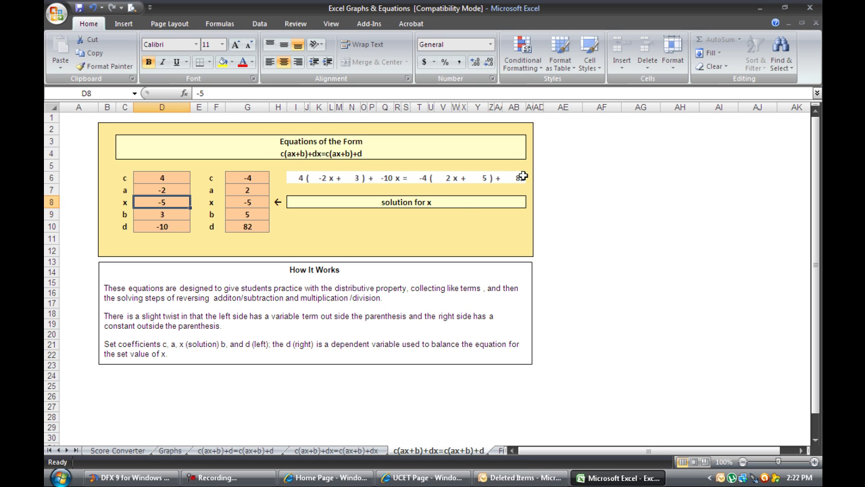
pyautogui.click(66, 450)
pyautogui.click(66, 450)
pyautogui.click(66, 450)
pyautogui.click(67, 450)
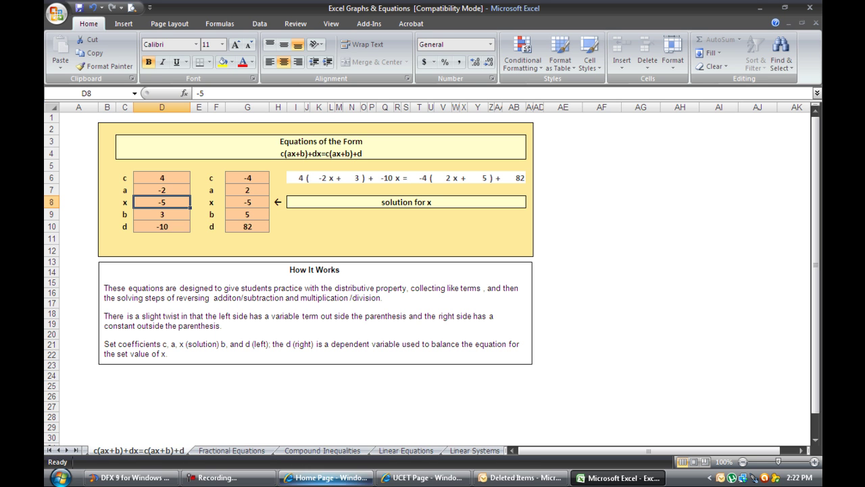
pyautogui.click(266, 452)
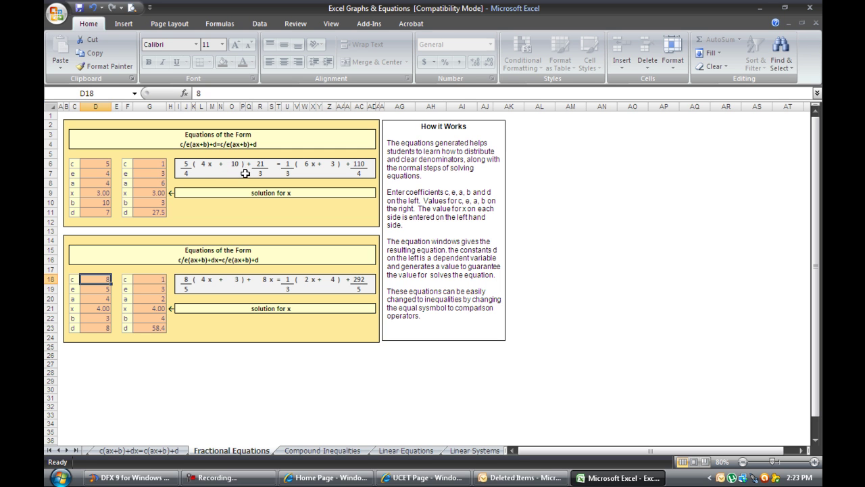
pyautogui.click(344, 450)
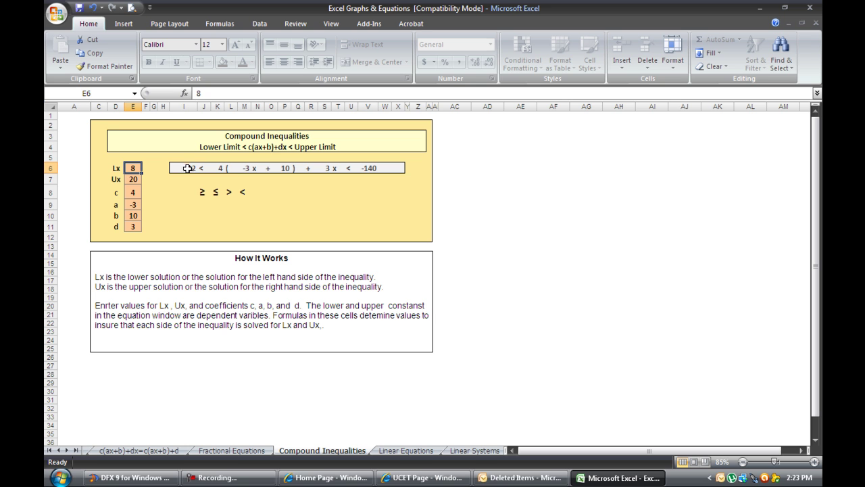
# - Try 8 and -8 as the upper solution Ux of the compound inequality
pyautogui.click(133, 178)
pyautogui.write('8')
pyautogui.press('Return')
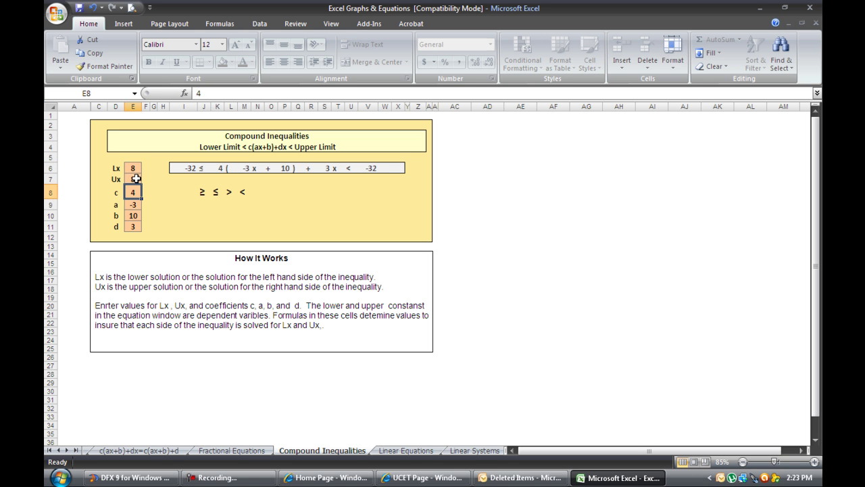
pyautogui.click(135, 178)
pyautogui.write('-8')
pyautogui.press('Return')
# - Set the compound inequality's lower solution Lx to -3 and its upper solution Ux to 8
pyautogui.click(137, 168)
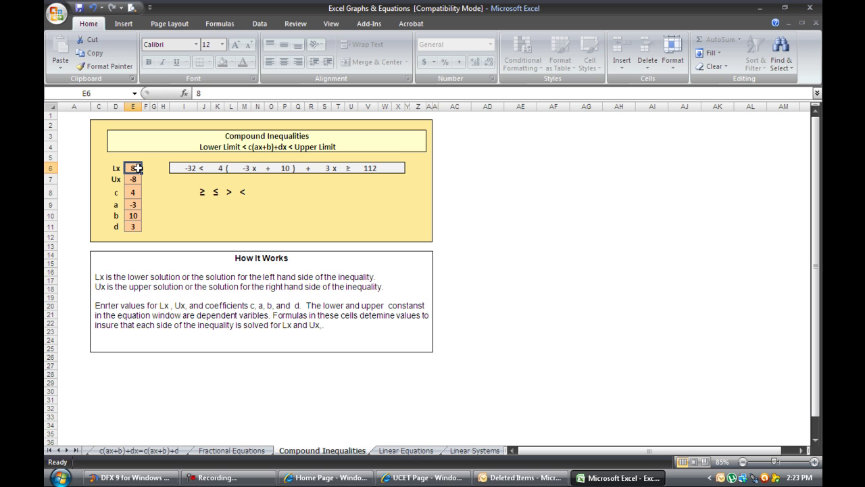
pyautogui.write('-3')
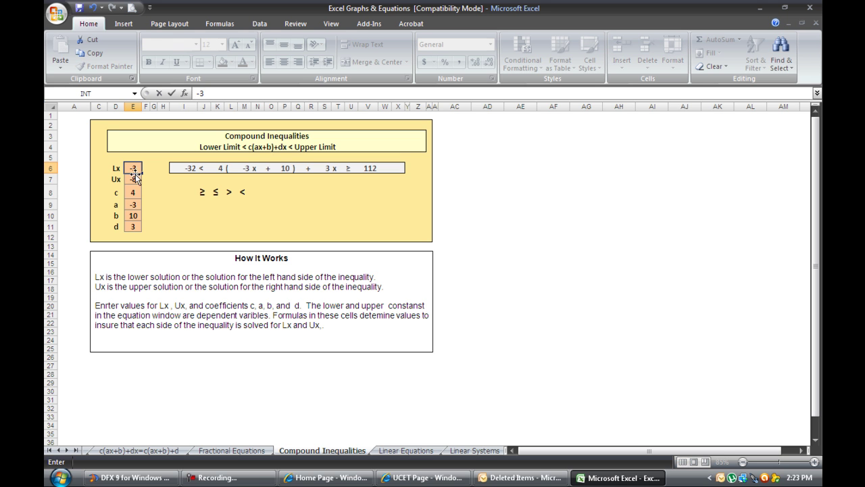
pyautogui.click(135, 179)
pyautogui.write('8')
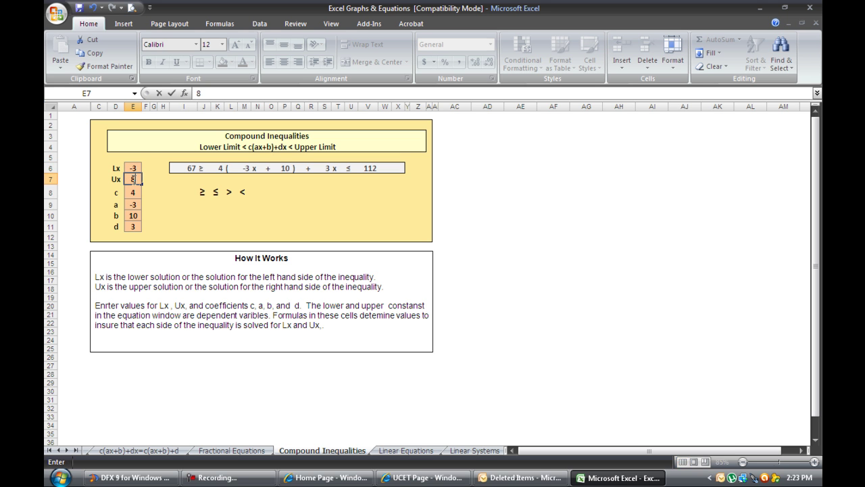
pyautogui.press('Return')
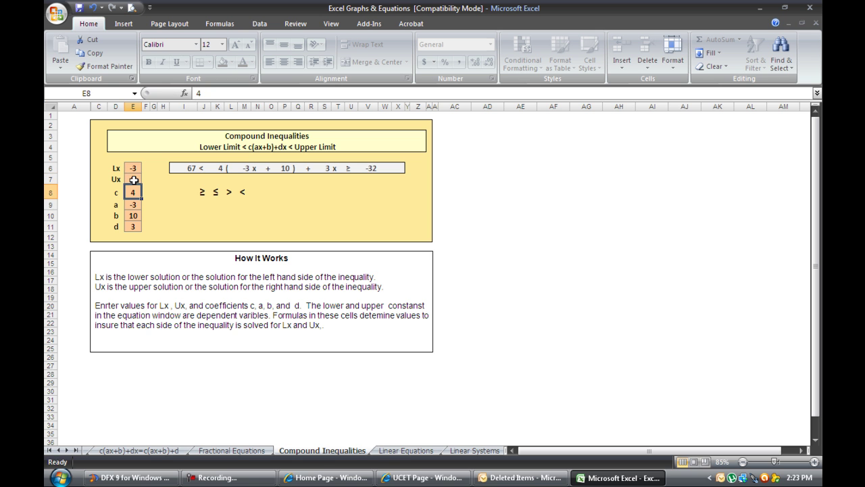
# - Examine the line generators, tables and graphs on the Linear Equations and Linear Systems sheets
pyautogui.click(406, 450)
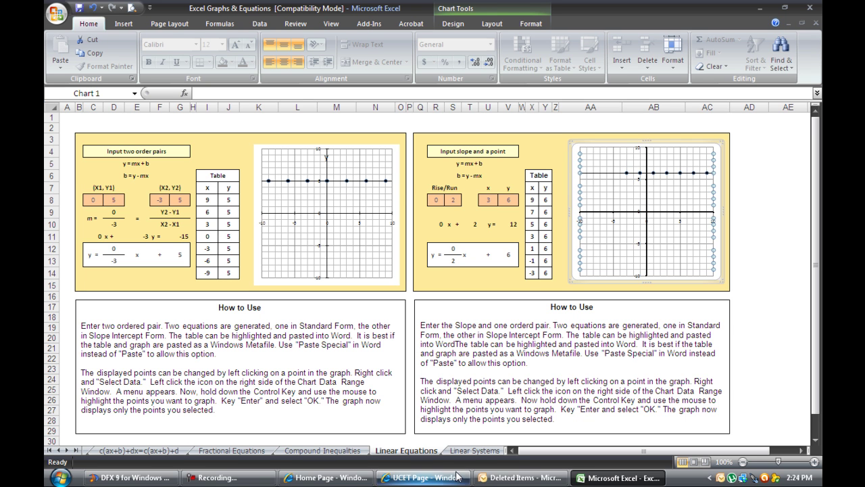
pyautogui.press('Escape')
pyautogui.click(468, 450)
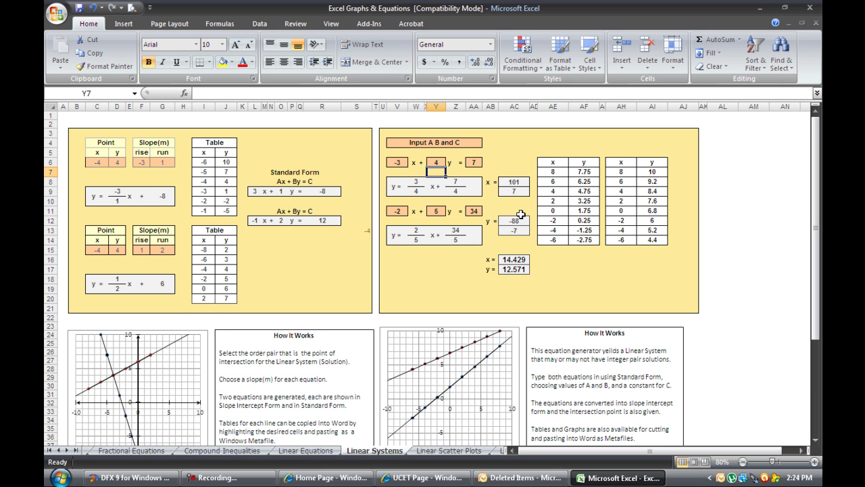
# - Examine the Scatter Plot Generator and its instruction boxes on the Linear Scatter Plots sheet
pyautogui.click(439, 452)
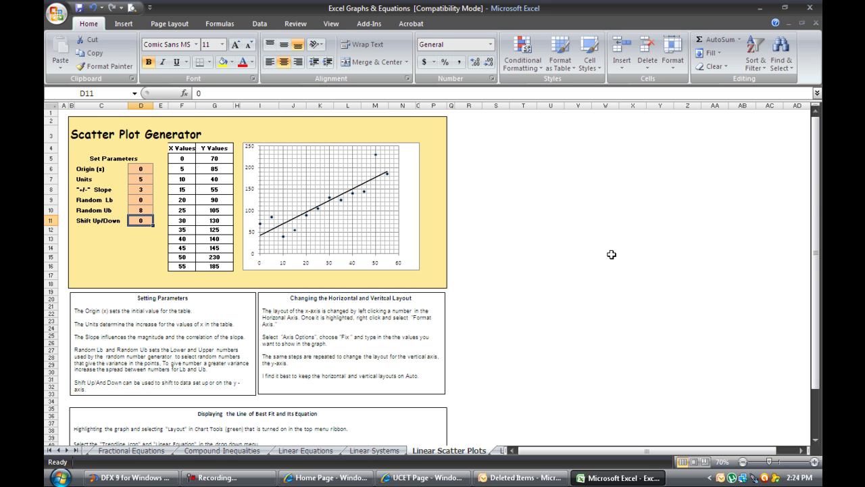
pyautogui.scroll(1, 610, 255)
pyautogui.scroll(-3, 611, 258)
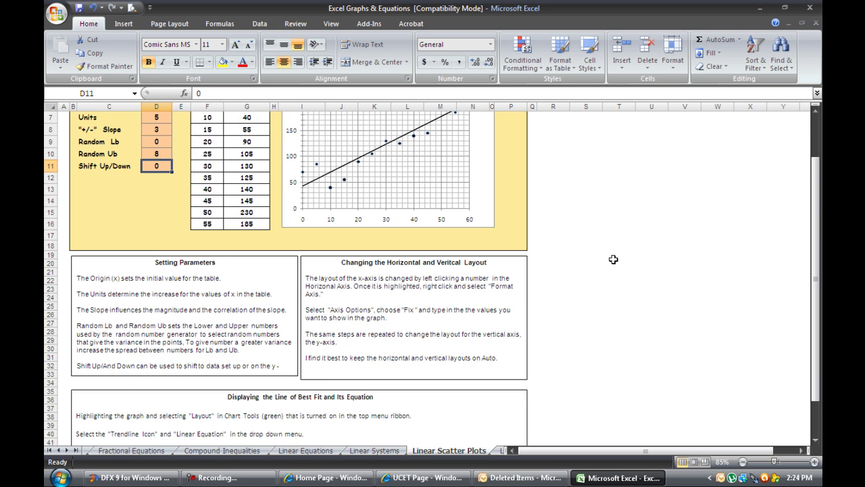
pyautogui.scroll(2, 612, 263)
pyautogui.scroll(-1, 419, 270)
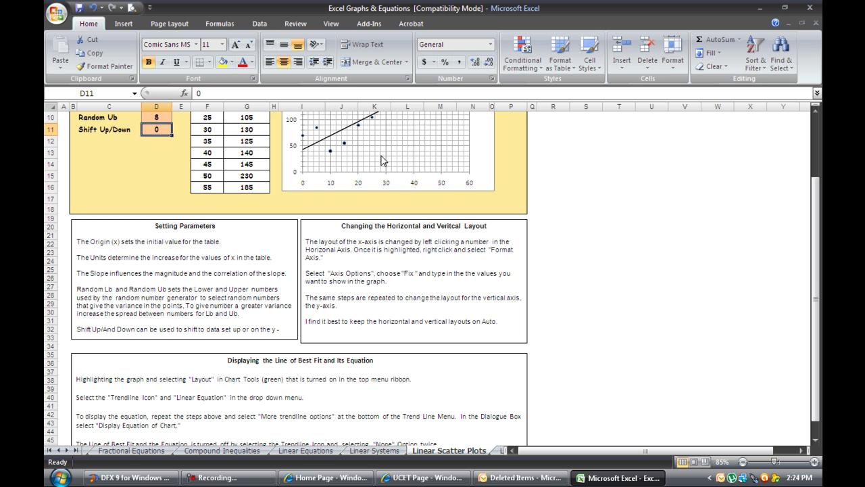
pyautogui.scroll(1, 386, 155)
pyautogui.scroll(2, 405, 174)
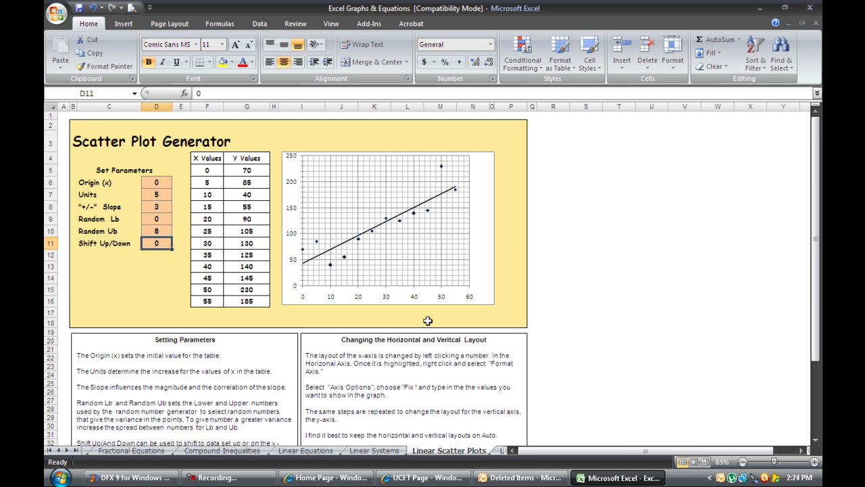
pyautogui.click(420, 383)
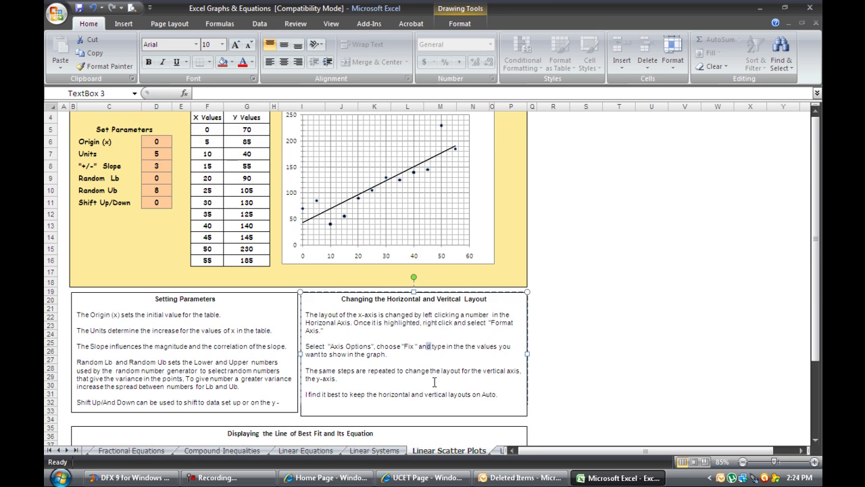
# - Read the axis layout and line of best fit instructions, and view the generator and How It Works box on the Linear Inequalities sheet
pyautogui.scroll(-1, 431, 369)
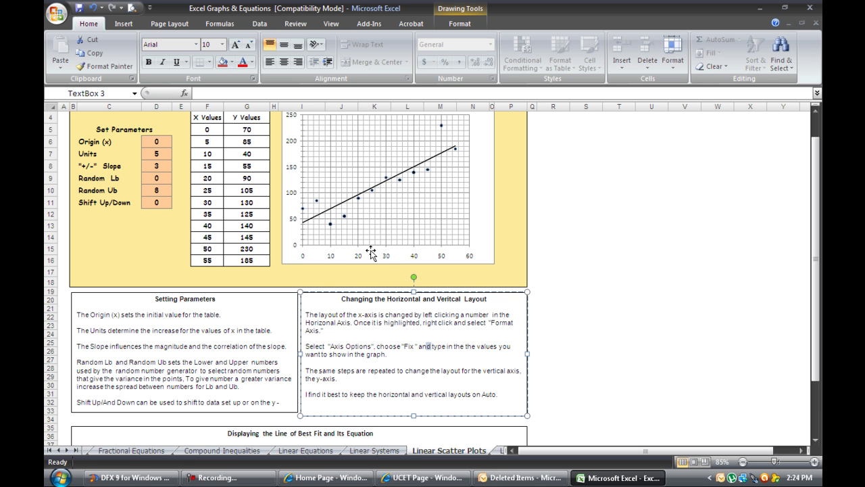
pyautogui.scroll(-2, 331, 378)
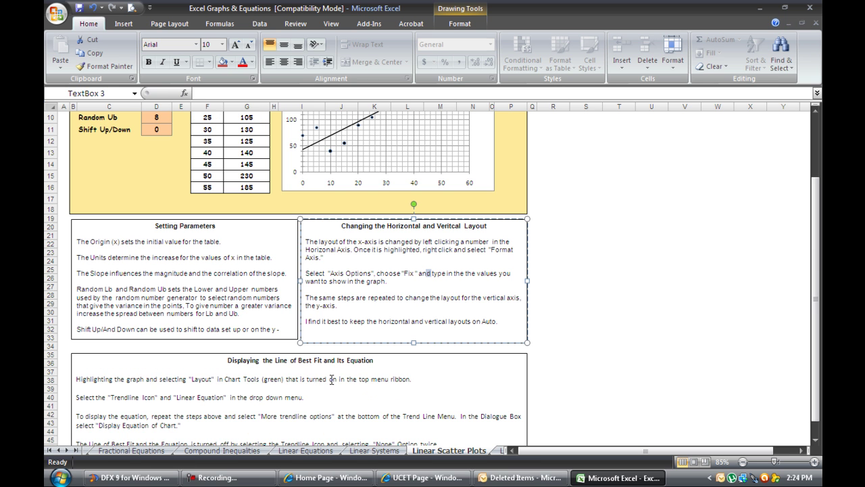
pyautogui.click(323, 396)
pyautogui.scroll(-2, 323, 395)
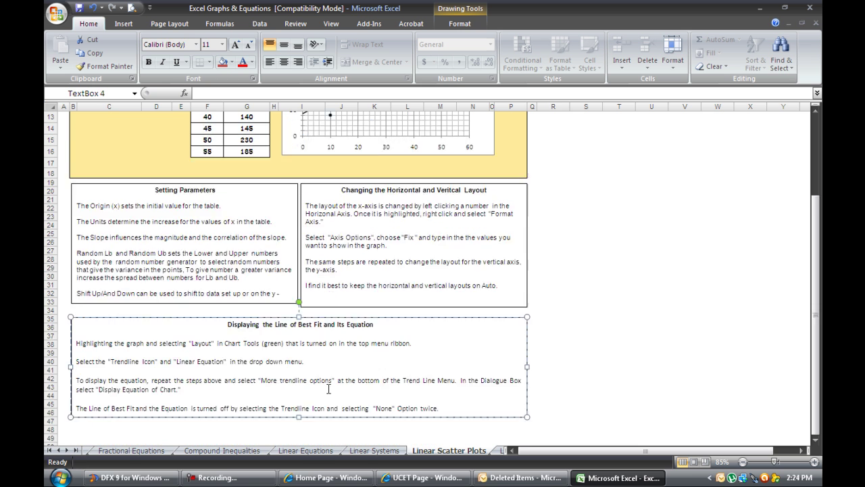
pyautogui.scroll(4, 321, 354)
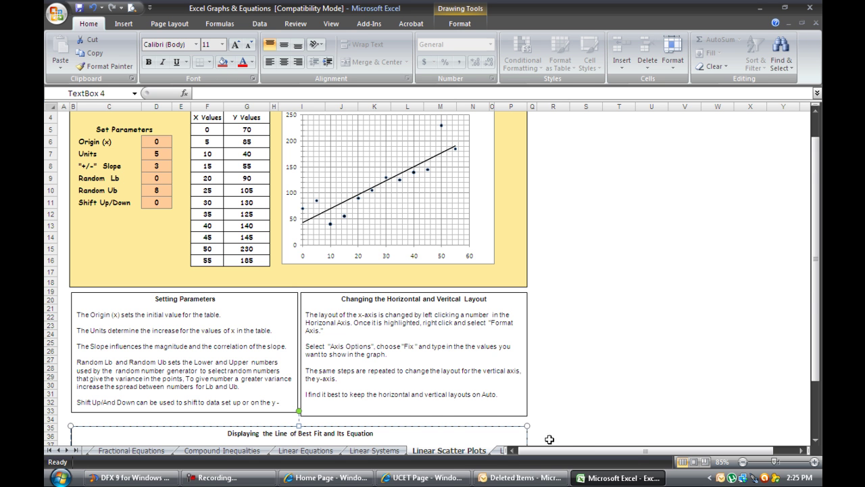
pyautogui.scroll(-2, 550, 439)
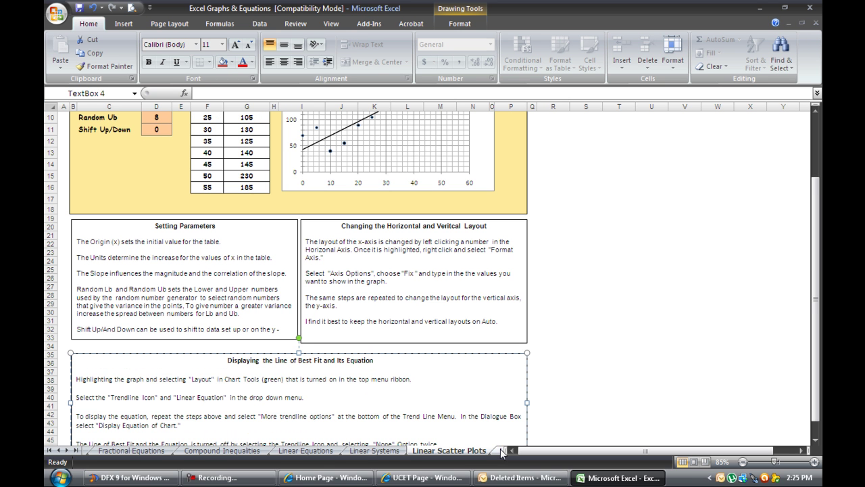
pyautogui.click(506, 450)
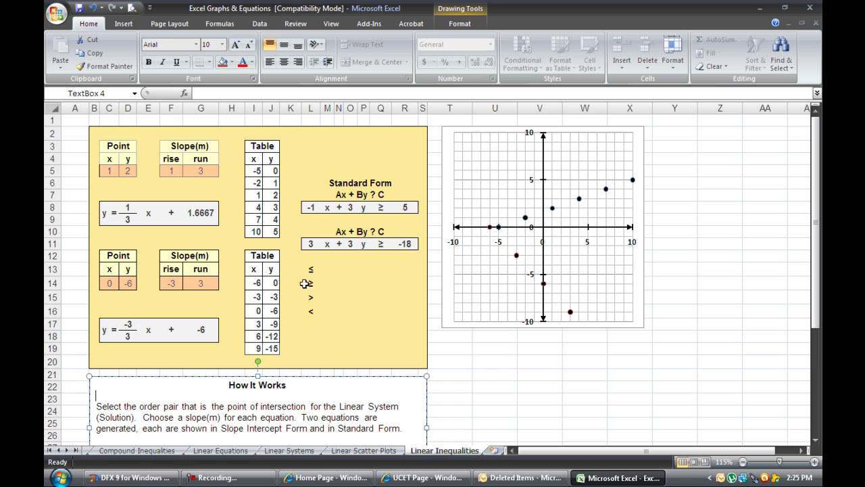
pyautogui.scroll(-1, 414, 312)
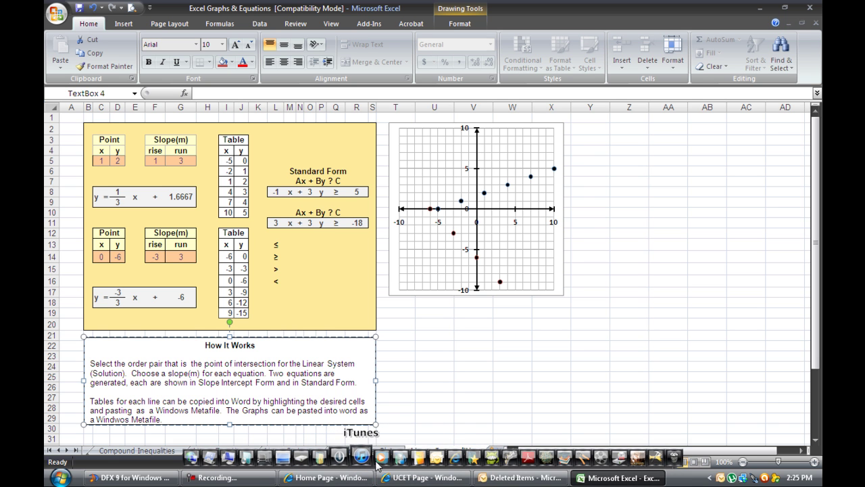
# - Open a blank Word document and insert an inline MathType equation
pyautogui.click(413, 459)
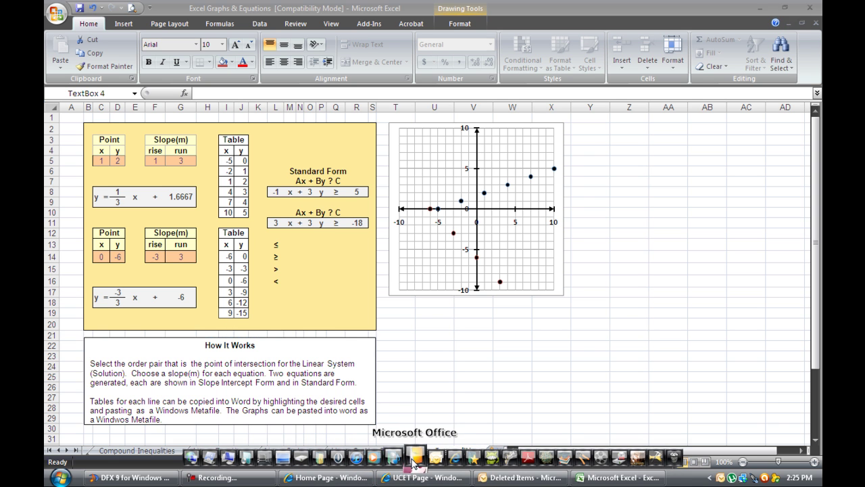
pyautogui.click(428, 277)
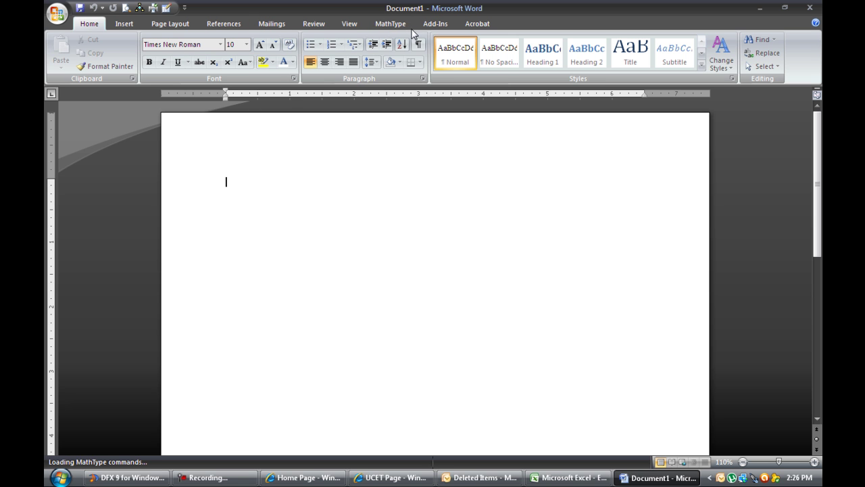
pyautogui.click(389, 26)
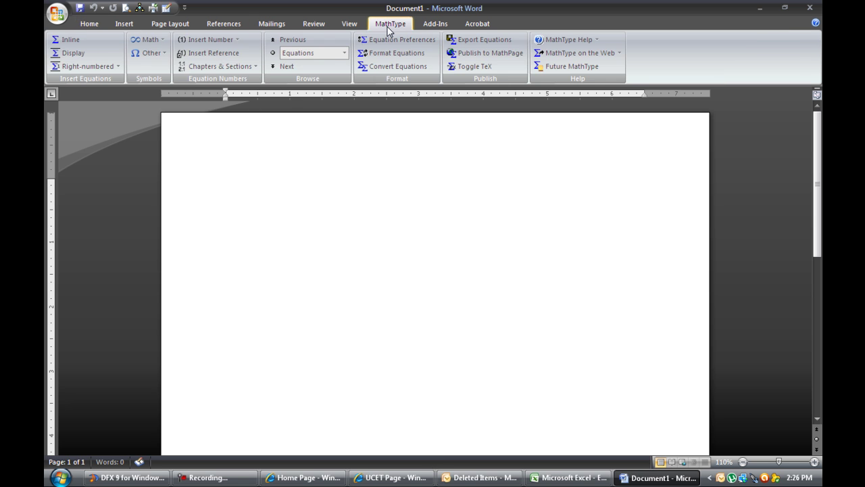
pyautogui.click(63, 42)
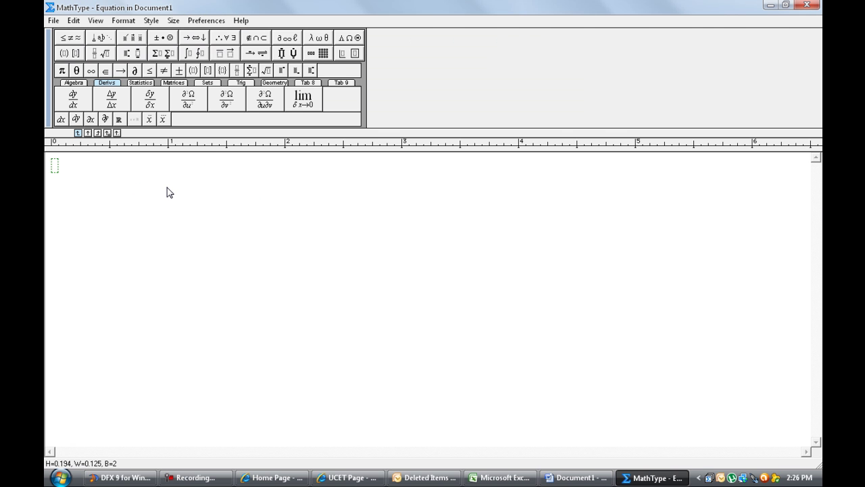
# - Enter the equation 32/21(2x+4)=8(2x+4), with 32/21 as a stacked fraction, and close MathType to place it in the document
pyautogui.hotkey('ctrl', 'f')
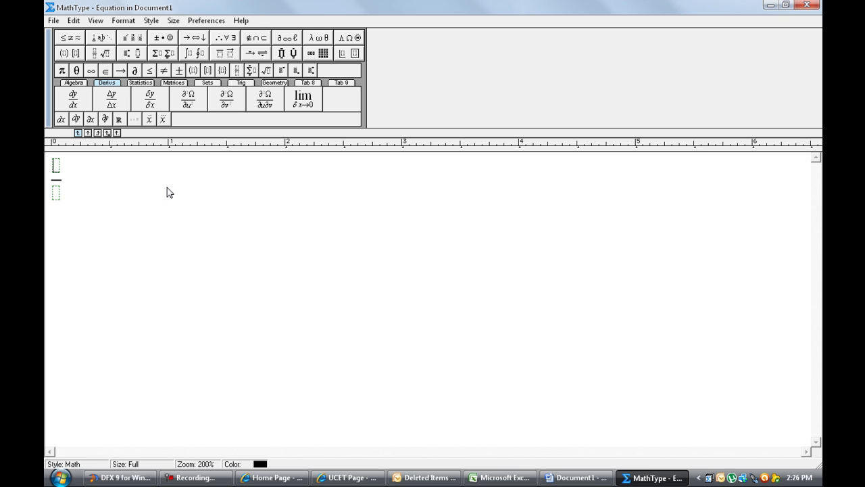
pyautogui.write('32/21')
pyautogui.press('Tab')
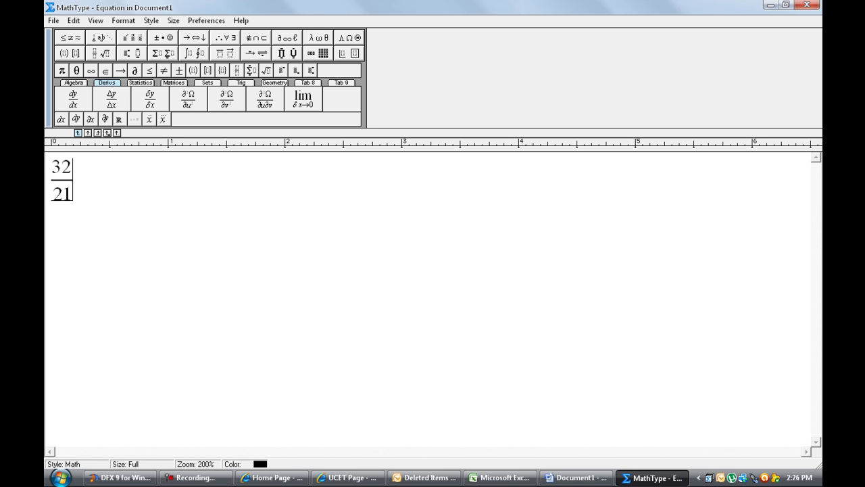
pyautogui.hotkey('ctrl', '9')
pyautogui.write('2x+4')
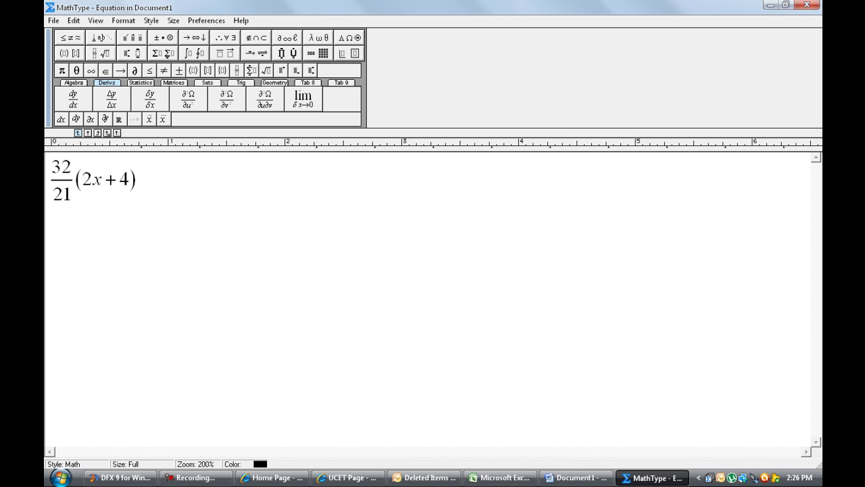
pyautogui.press('Tab')
pyautogui.write('=8')
pyautogui.hotkey('ctrl', '9')
pyautogui.write('2x+4')
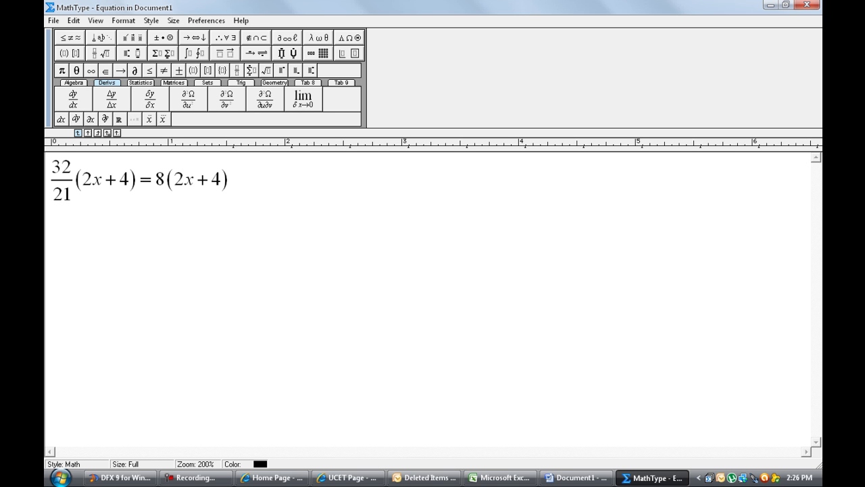
pyautogui.click(809, 6)
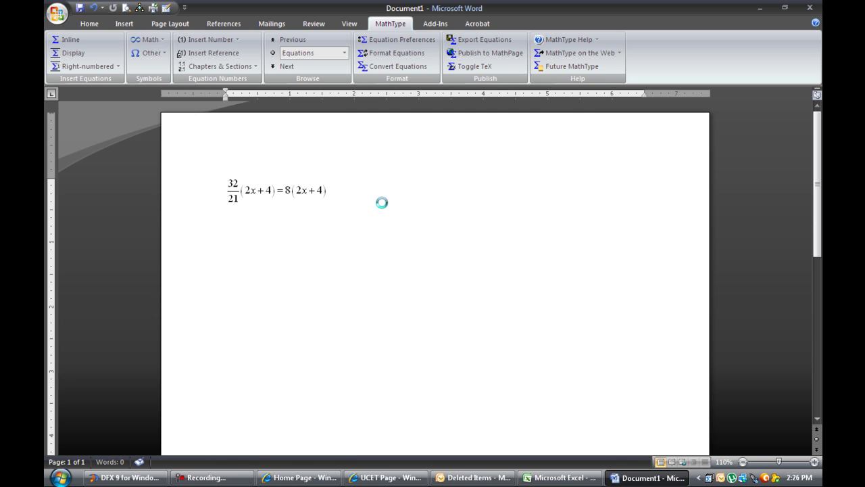
# - Reopen the document's equation in MathType and return to Word
pyautogui.click(260, 193)
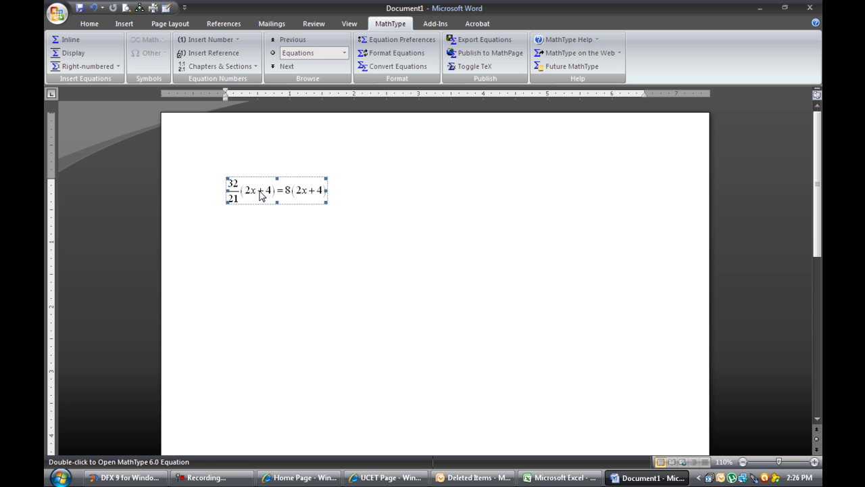
pyautogui.doubleClick(260, 194)
pyautogui.click(806, 6)
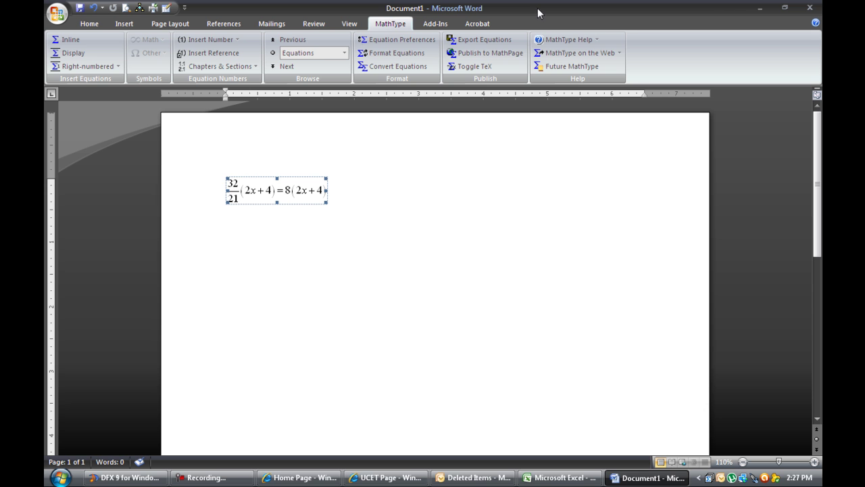
# - Restore the Word and Excel windows from full screen and arrange them side by side
pyautogui.click(784, 7)
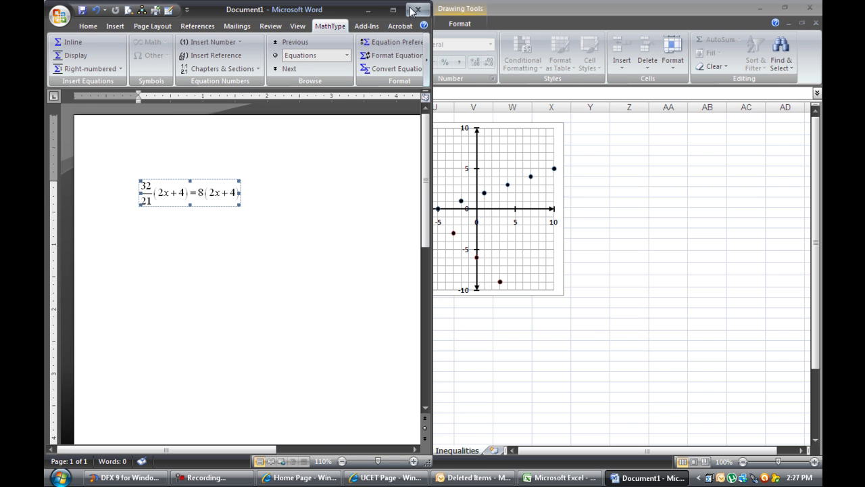
pyautogui.click(782, 9)
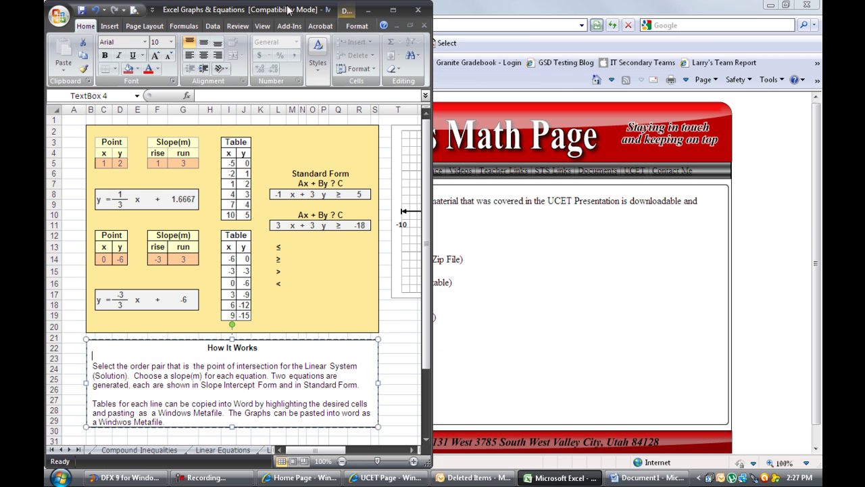
pyautogui.moveTo(287, 8); pyautogui.dragTo(864, 14)
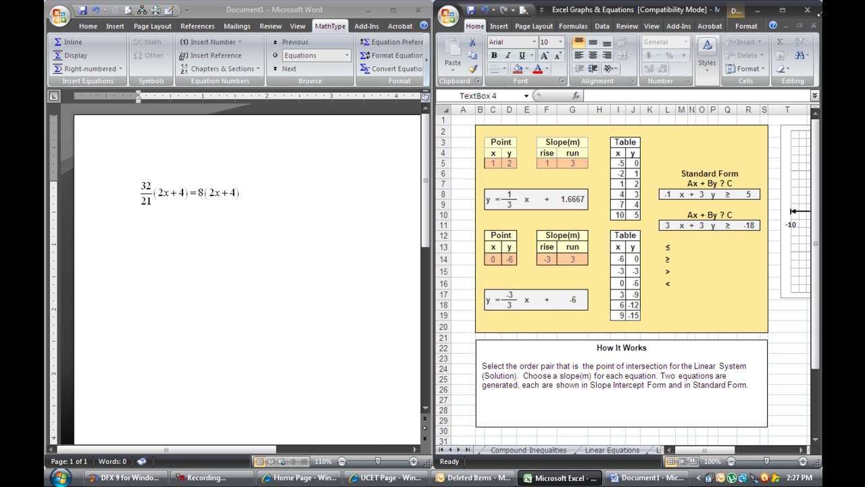
pyautogui.moveTo(336, 5); pyautogui.dragTo(0, 10)
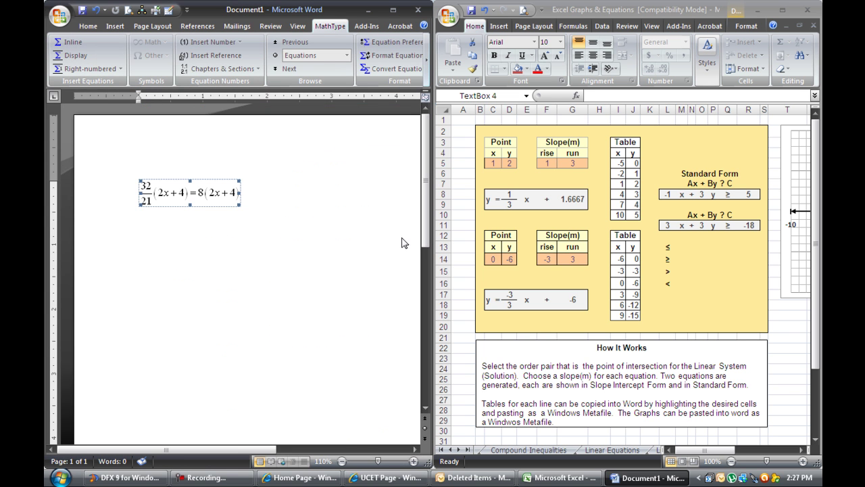
# - Open the Word equation in MathType and place the restored MathType window beside the Excel workbook
pyautogui.click(226, 213)
pyautogui.doubleClick(205, 198)
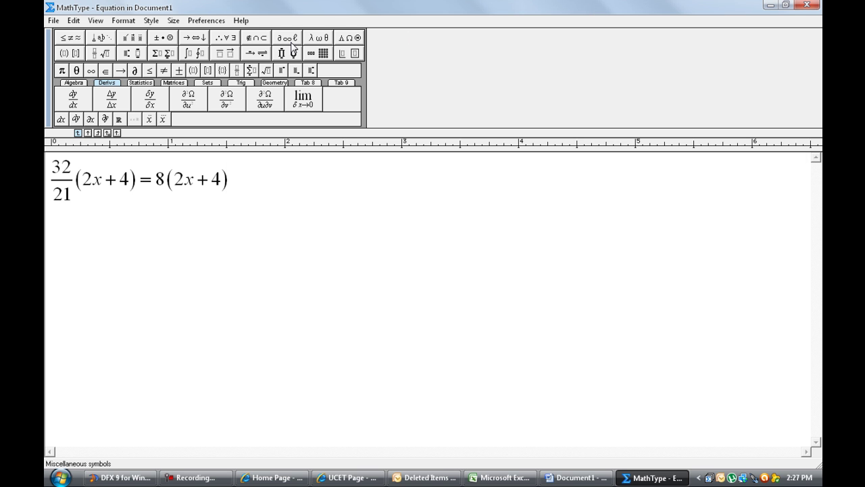
pyautogui.click(786, 5)
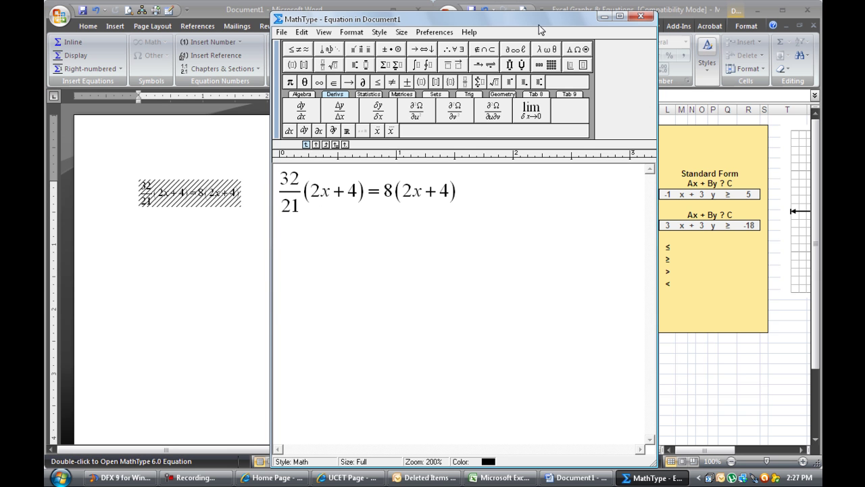
pyautogui.moveTo(524, 30); pyautogui.dragTo(46, 52)
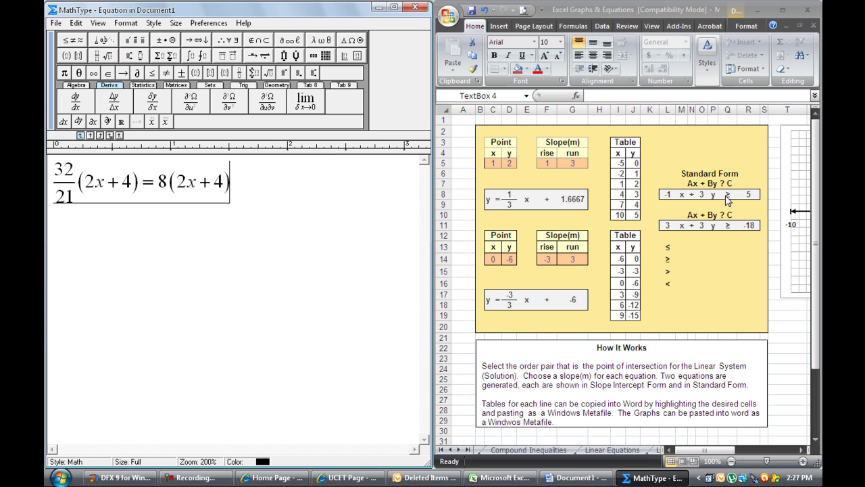
# - Replace the whole equation with the inequality -1x+3y≥5 and close MathType to update it in the Word document
pyautogui.doubleClick(105, 192)
pyautogui.moveTo(70, 187); pyautogui.dragTo(46, 194)
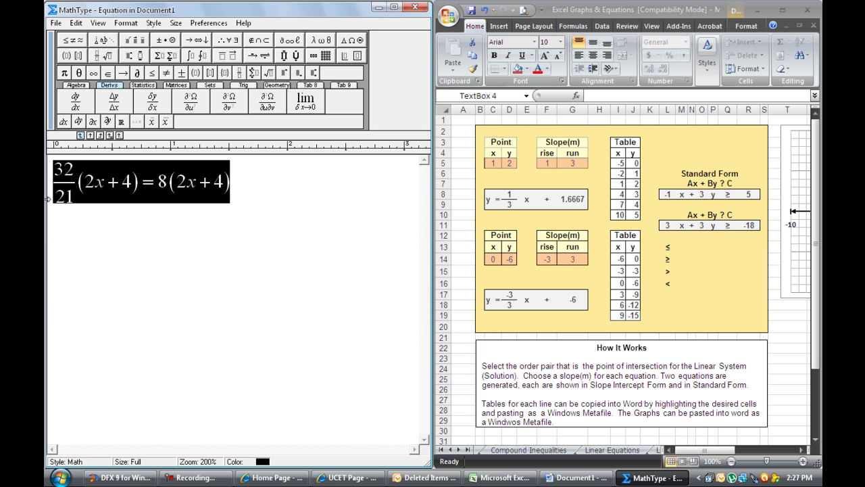
pyautogui.write('-1')
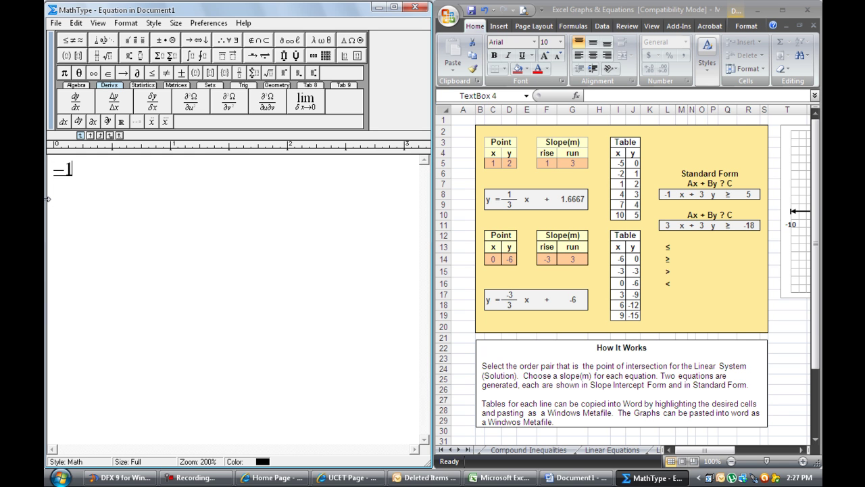
pyautogui.write('x+3y')
pyautogui.hotkey('ctrl', 'k')
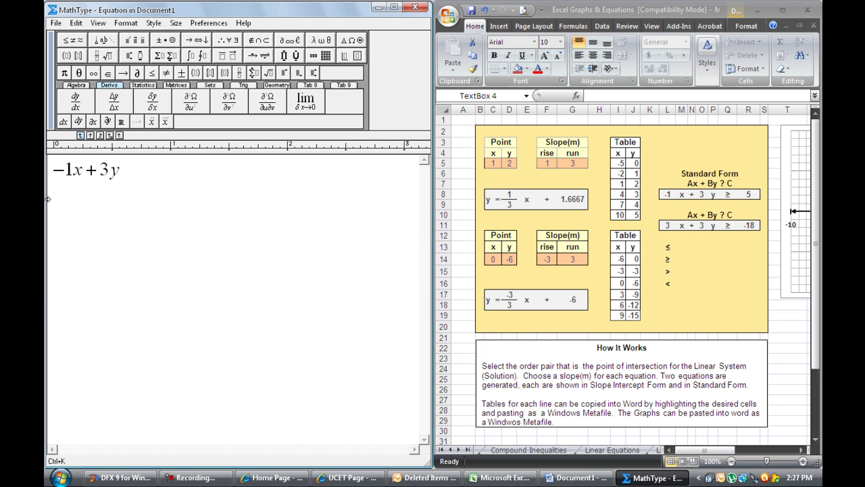
pyautogui.press('.')
pyautogui.write('5')
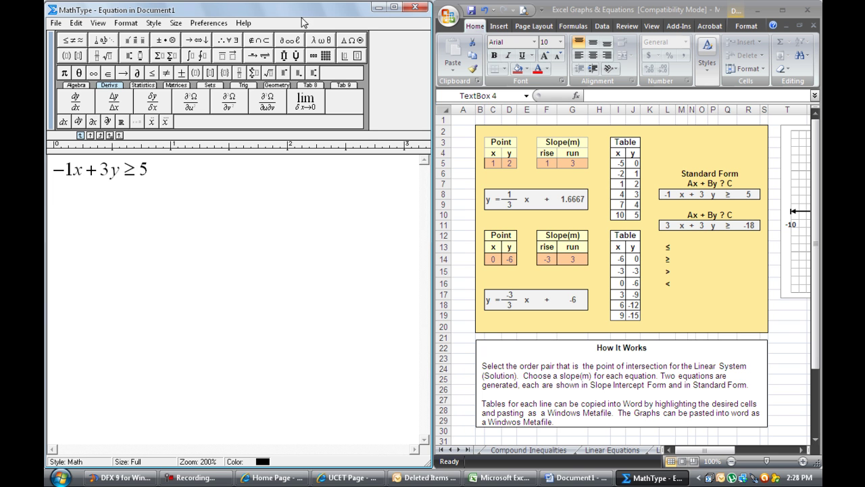
pyautogui.click(420, 7)
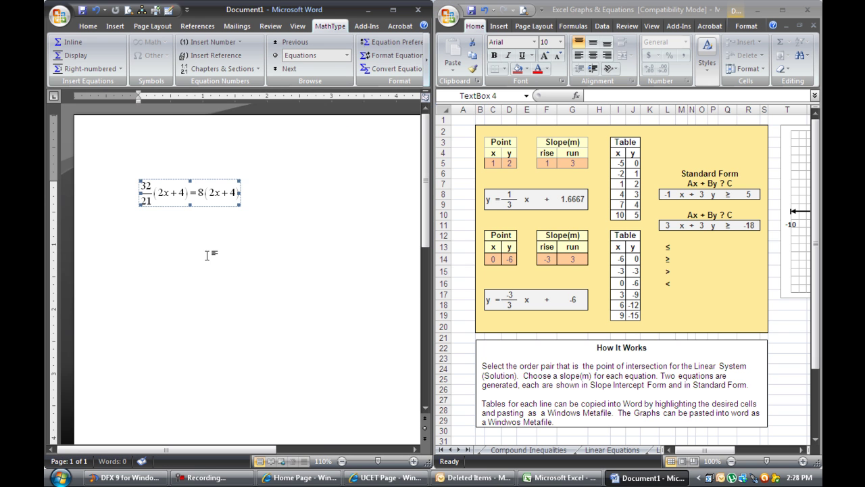
pyautogui.click(252, 208)
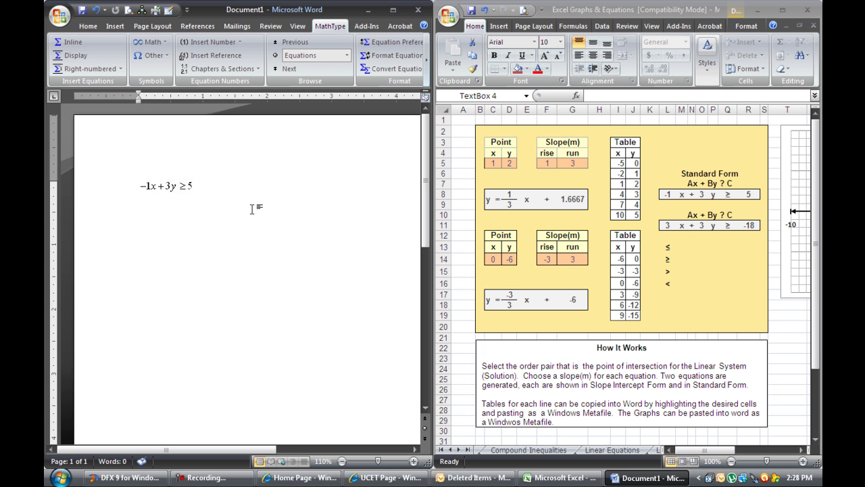